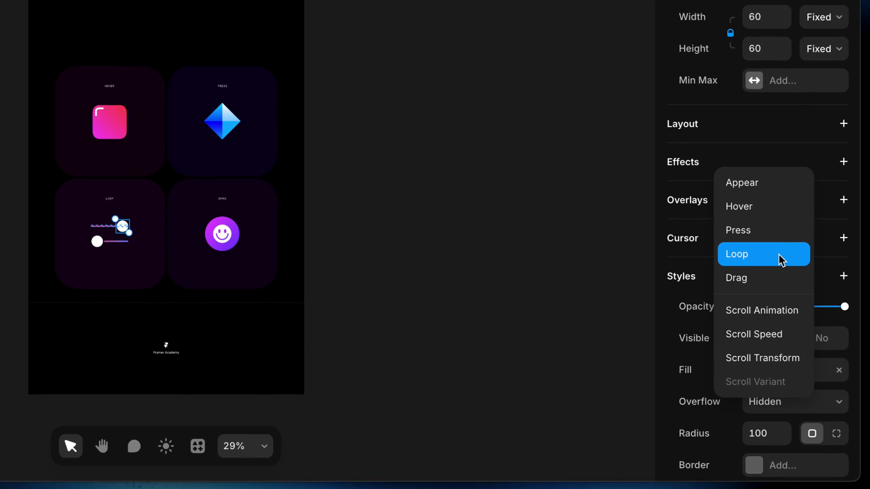
Add a Loop effect to the LOOP card's slider knob.
left_click(779, 254)
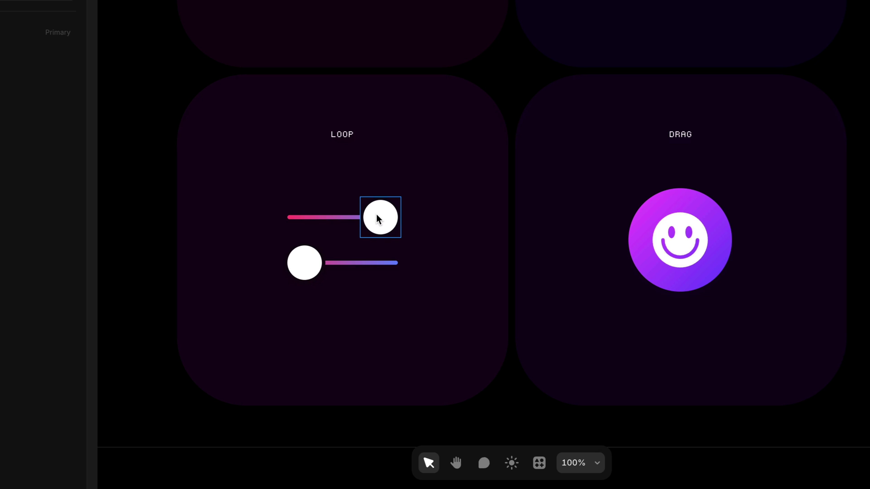
Select the top LOOP slider knob and bring up its list of addable effects.
left_click(377, 217)
left_click(306, 266)
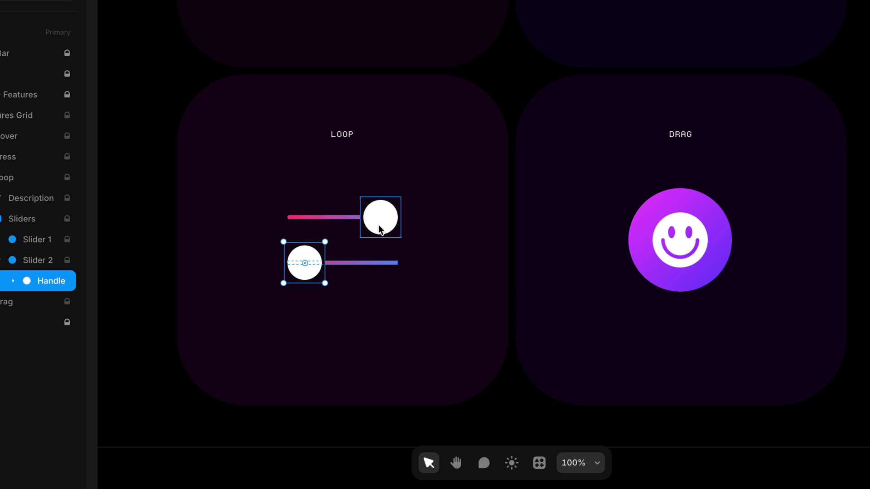
left_click(388, 220)
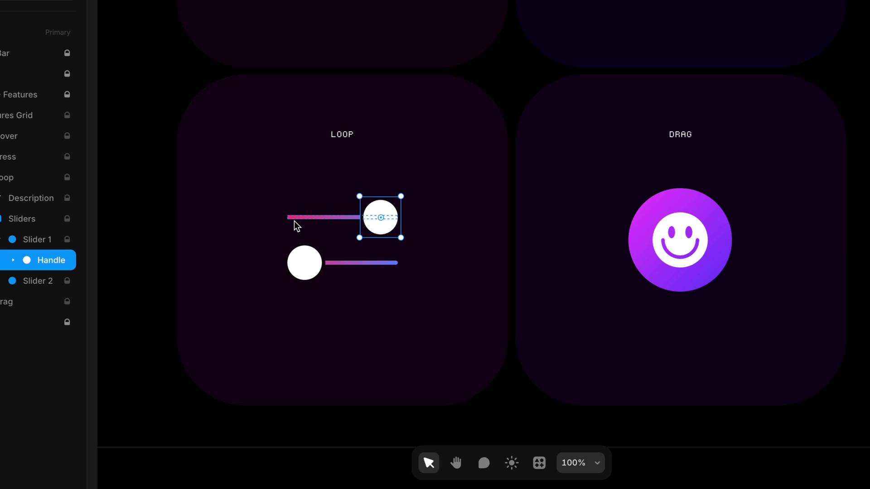
left_click(305, 257)
left_click(380, 215)
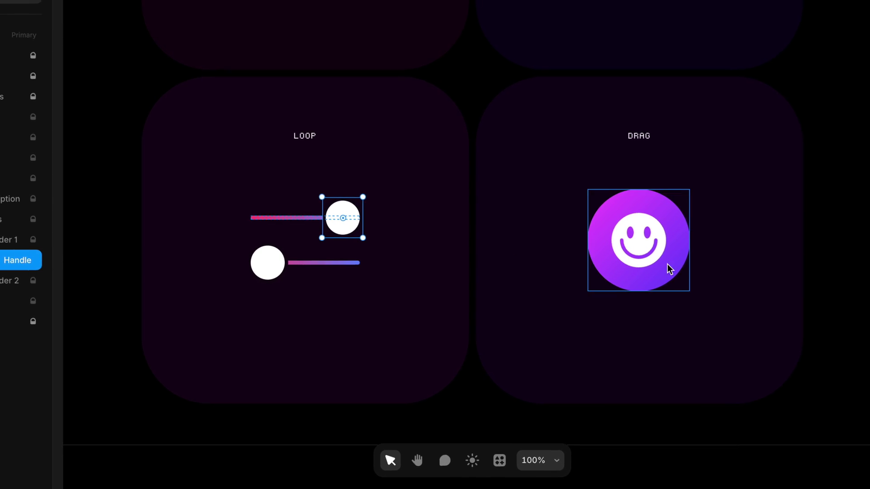
left_click(762, 366)
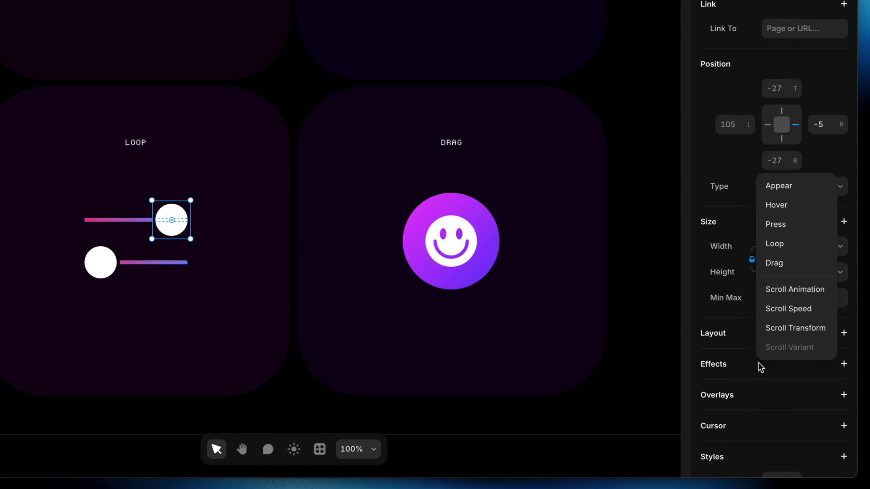
Add a Loop effect to the top knob and set its Type to Mirror.
left_click(801, 242)
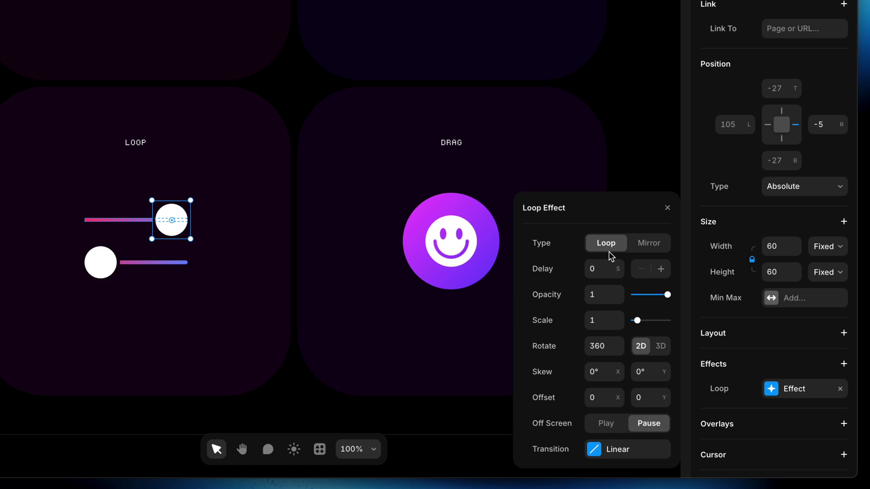
left_click(653, 255)
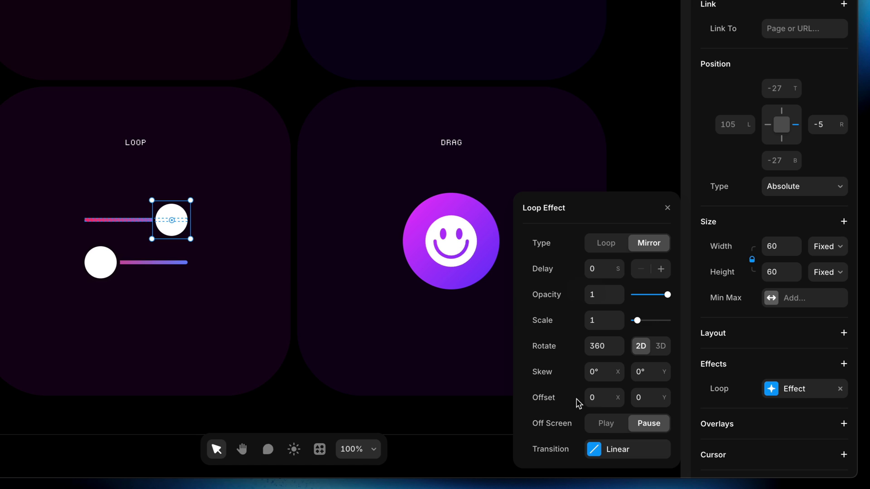
Set the top knob loop's Offset X to -110 so it slides left.
left_click(599, 399)
type("0")
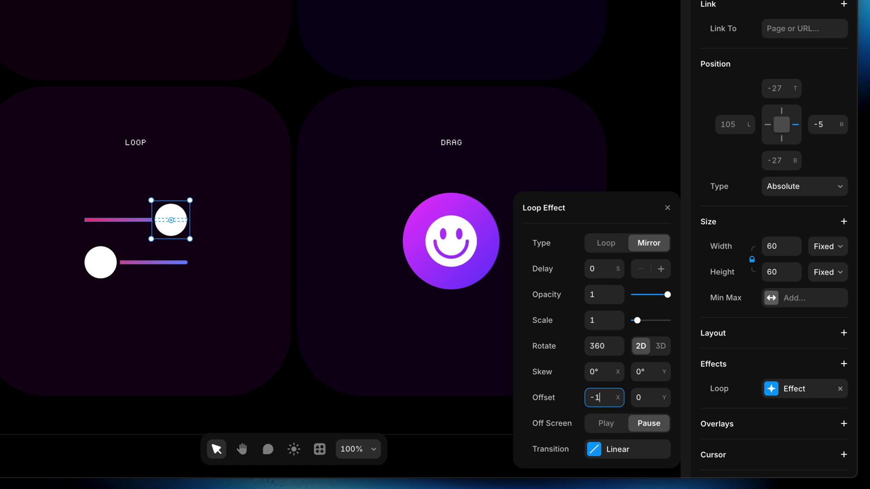
key("BackSpace")
type("40")
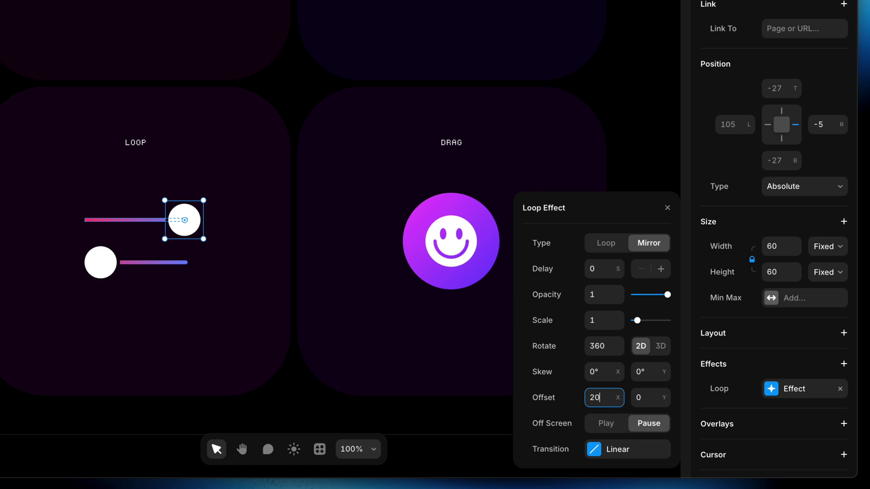
key("shift+Down")
key("shift+Down")
key("shift+Down")
key("shift+Down")
key("shift+Down")
key("shift+Down")
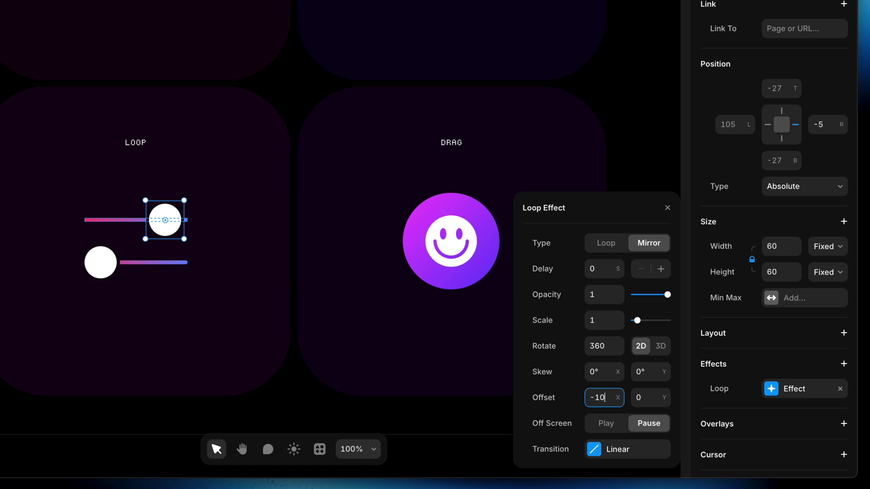
key("shift+Down")
key("shift+Down")
key("shift+Down")
key("shift+Down")
key("shift+Down")
key("shift+Down")
key("shift+Down")
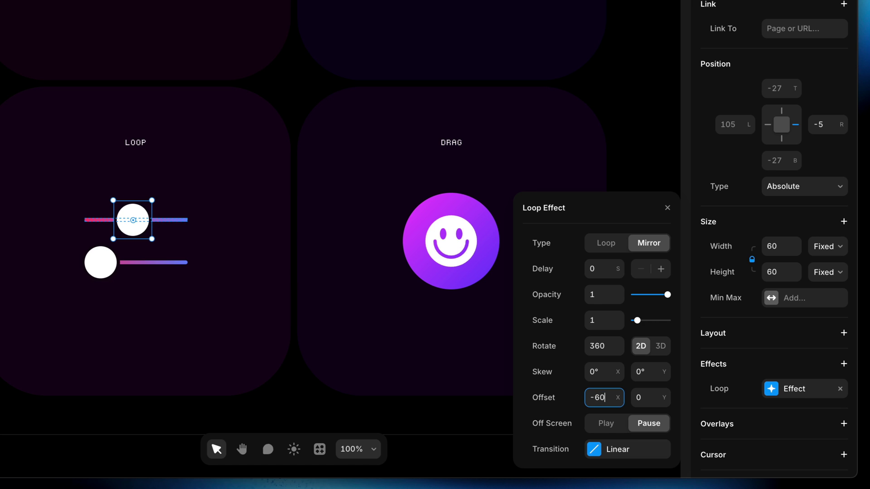
key("shift+Down")
key("shift+Down")
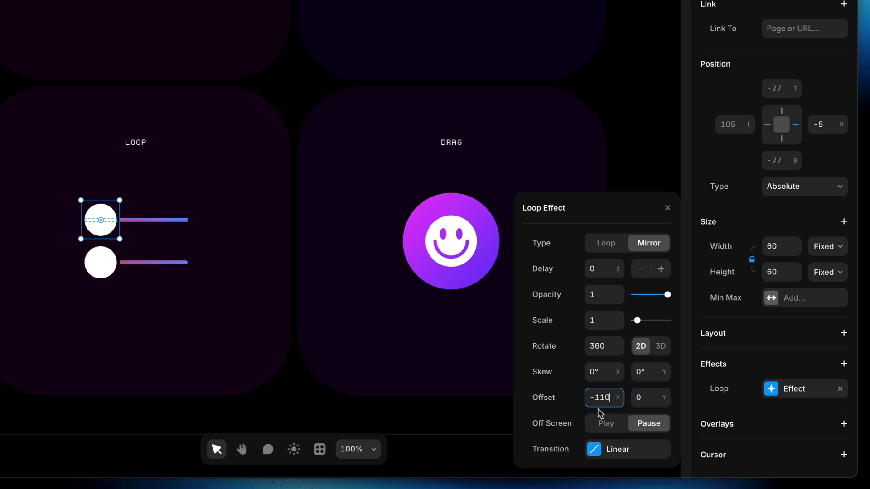
Set the loop's Rotate value to 0 so the knob no longer spins.
left_click(612, 346)
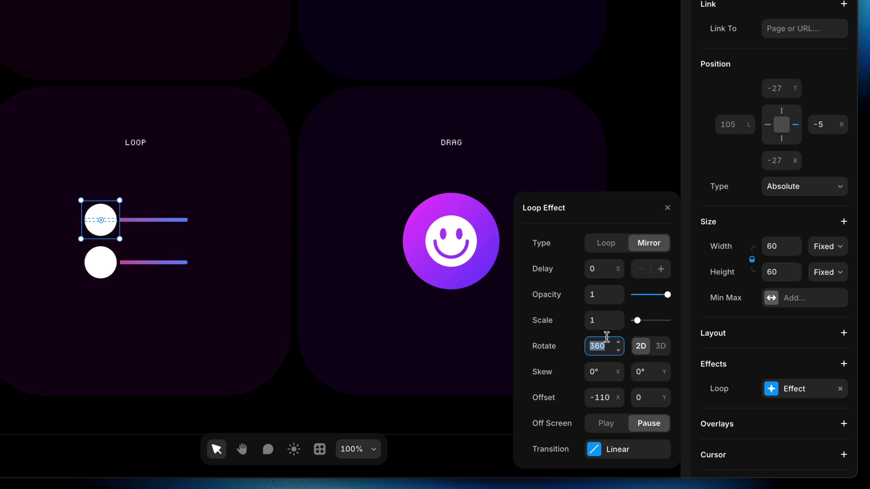
type("0")
key("Return")
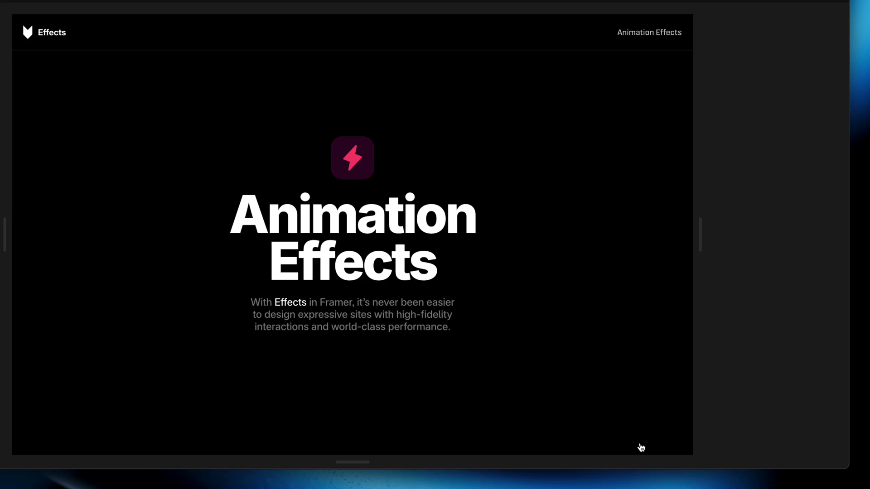
Scroll the preview to the LOOP card to watch it, then return to the editor.
scroll(664, 314, "down", 10)
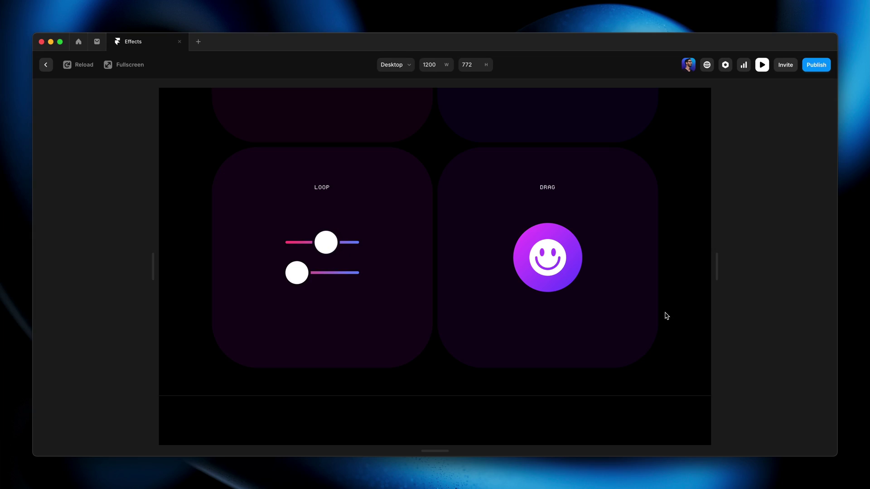
left_click(46, 64)
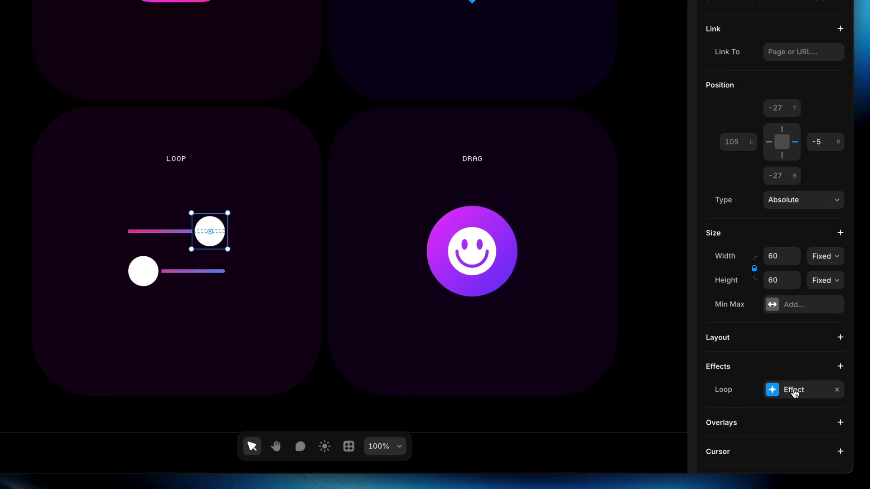
Change the loop transition's easing to Ease In Out and reopen the preview.
left_click(793, 393)
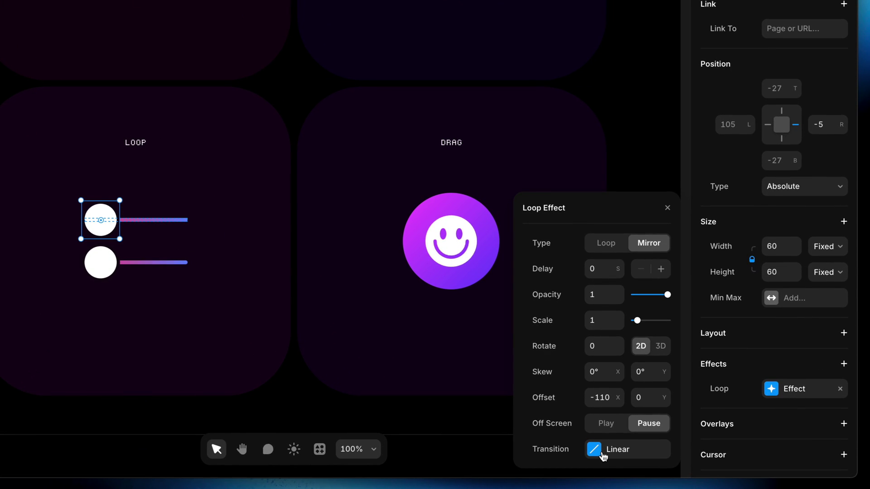
left_click(604, 453)
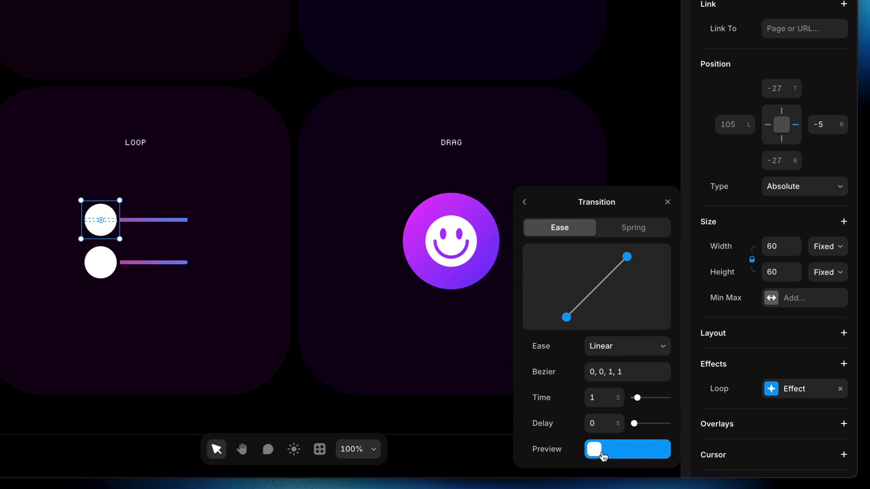
left_click(629, 347)
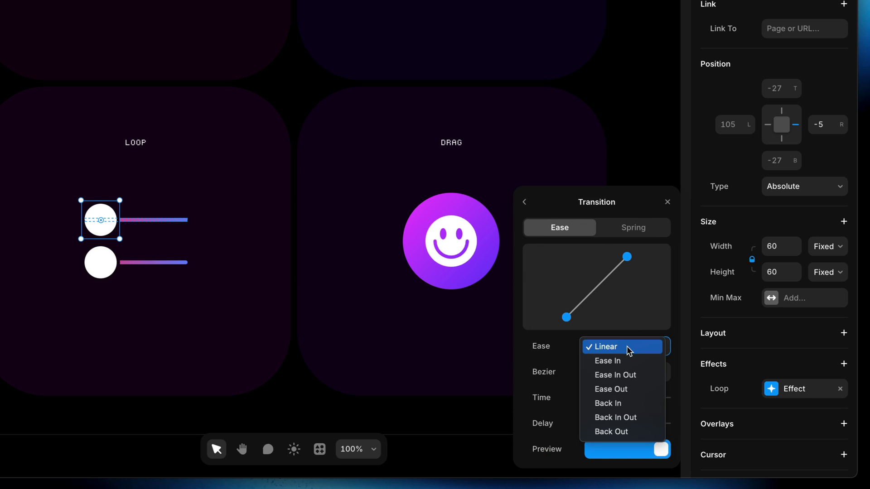
left_click(637, 375)
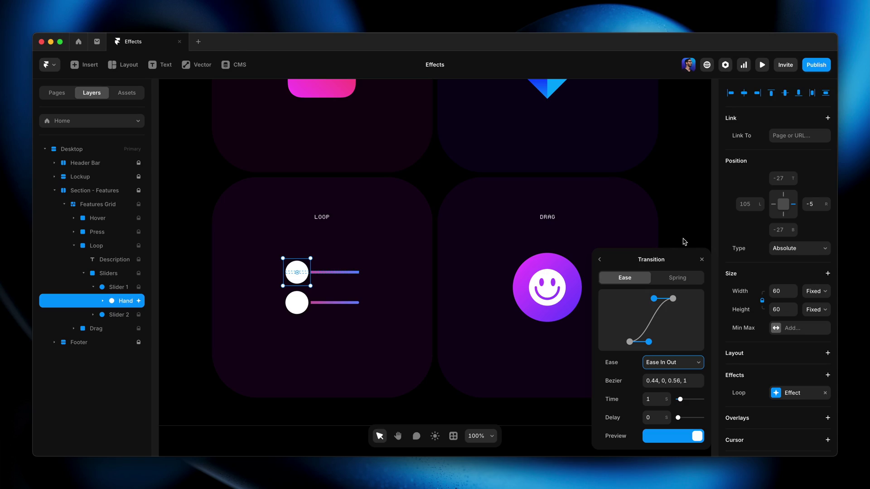
key("super+p")
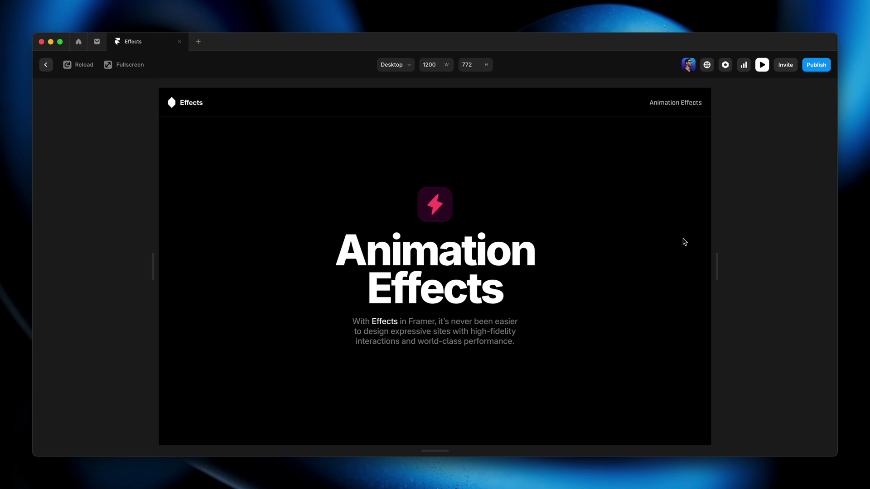
Scroll down to watch the eased LOOP card animation, then return to the editor.
scroll(684, 242, "down", 10)
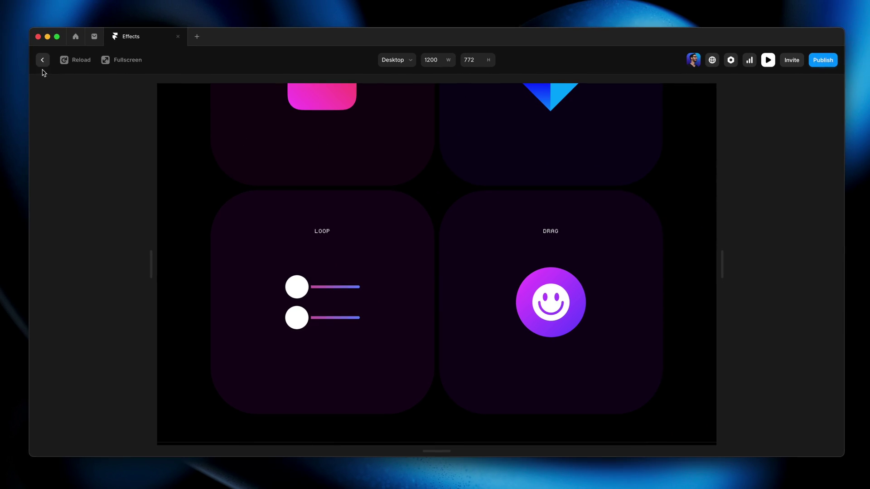
left_click(42, 60)
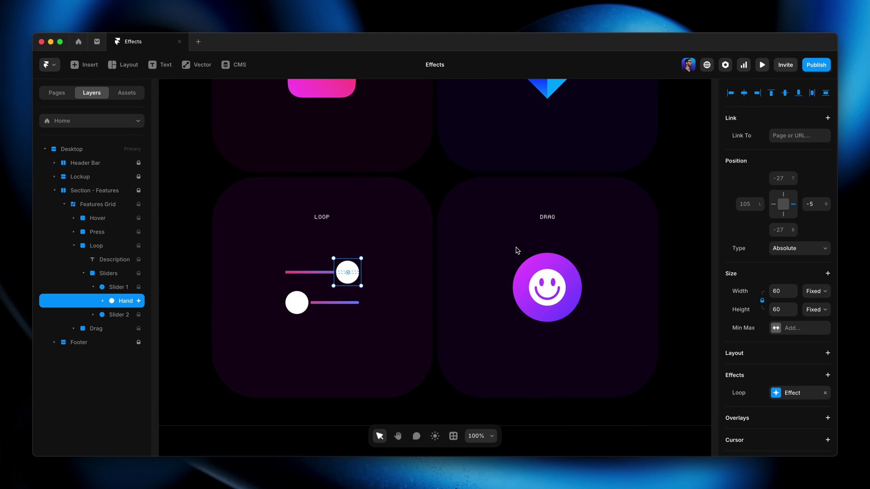
Switch the loop transition to a Physics spring: stiffness 200, mass 2, damping 20.
left_click(789, 393)
left_click(670, 435)
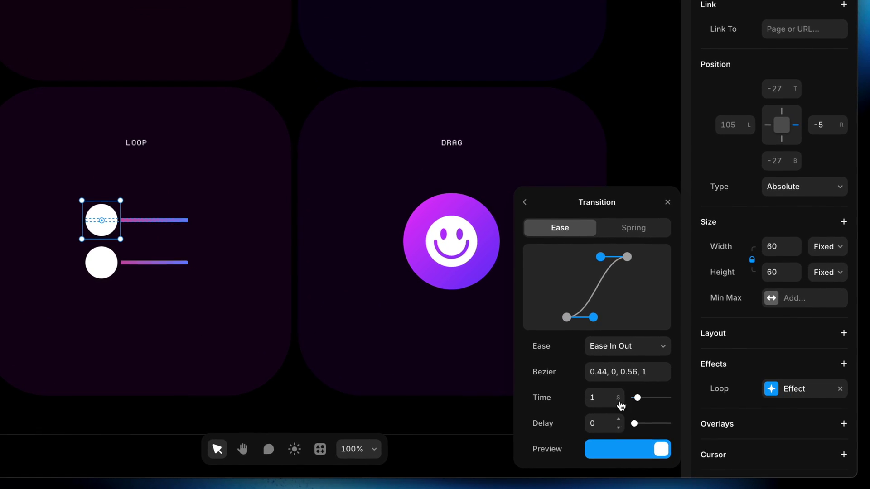
left_click(642, 231)
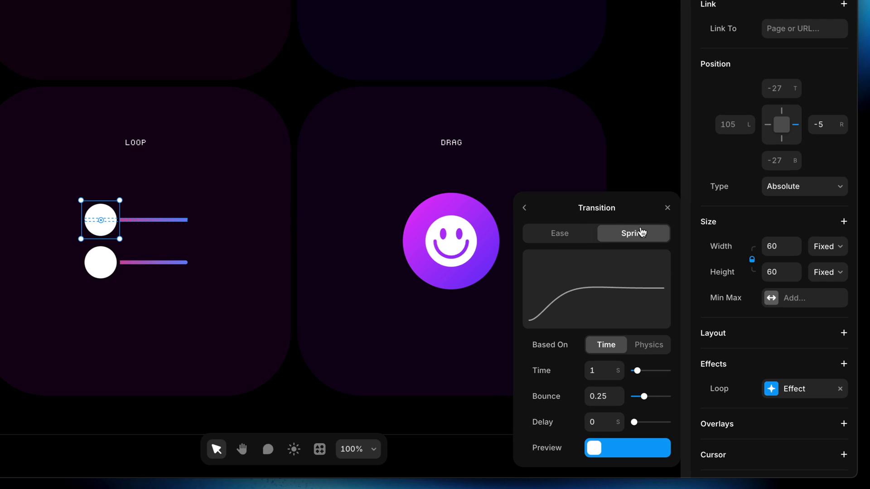
left_click(649, 346)
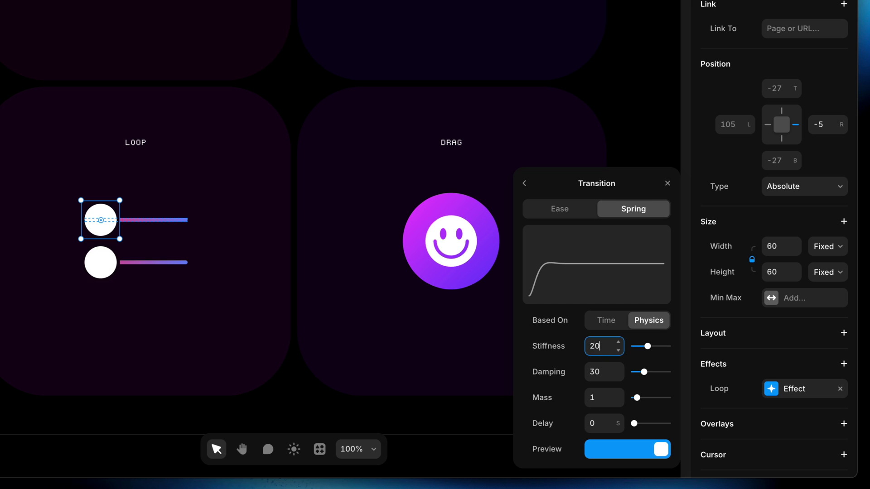
key("Return")
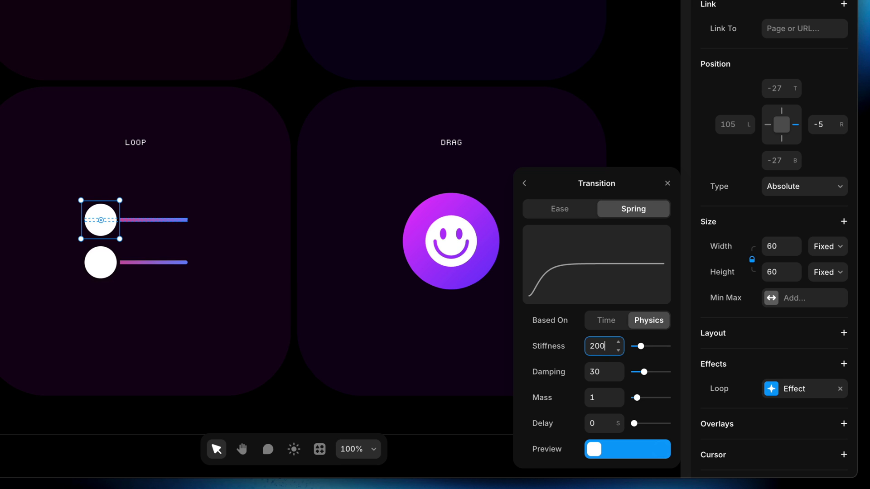
left_click(599, 401)
key("Return")
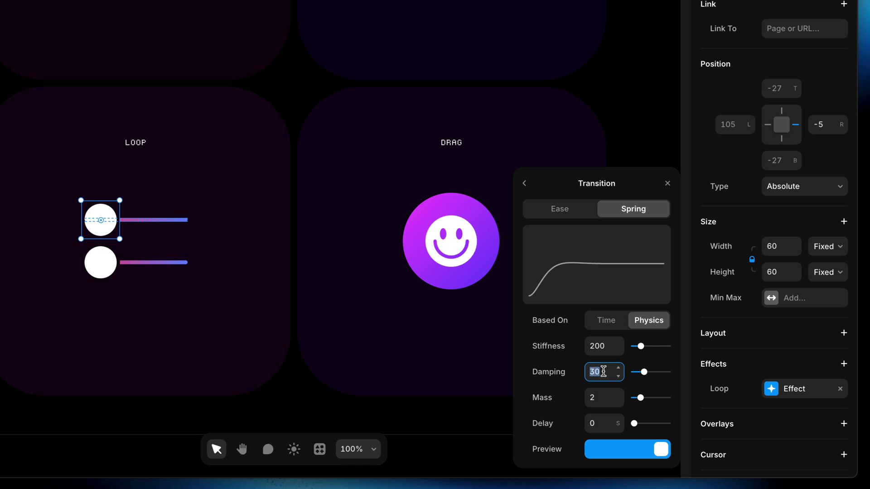
type("20")
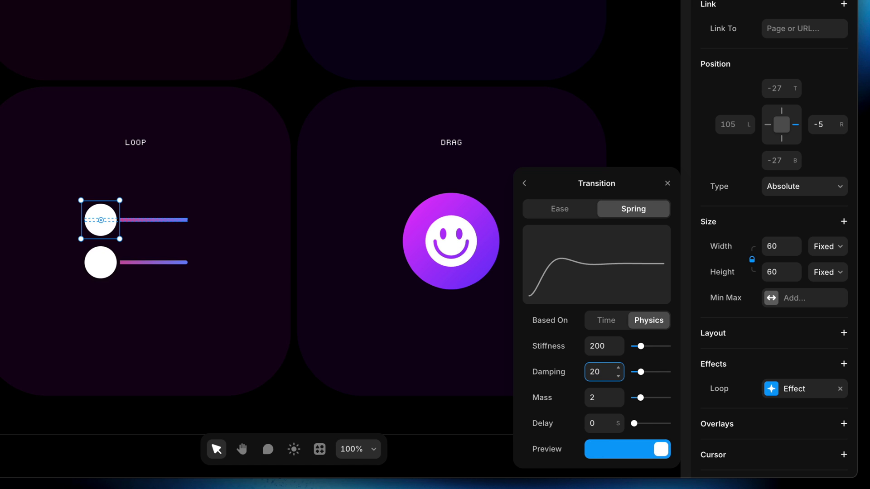
left_click(620, 450)
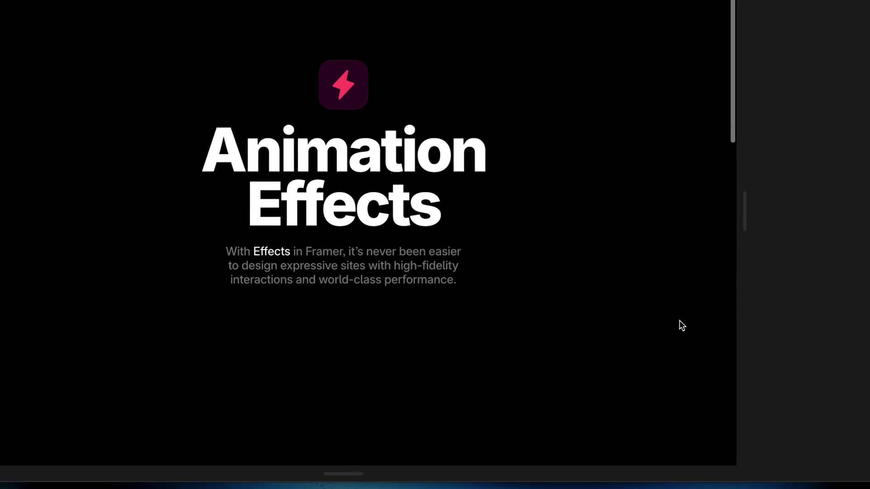
Scroll the preview down to the LOOP card to watch the top knob spring along its track.
scroll(843, 329, "down", 5)
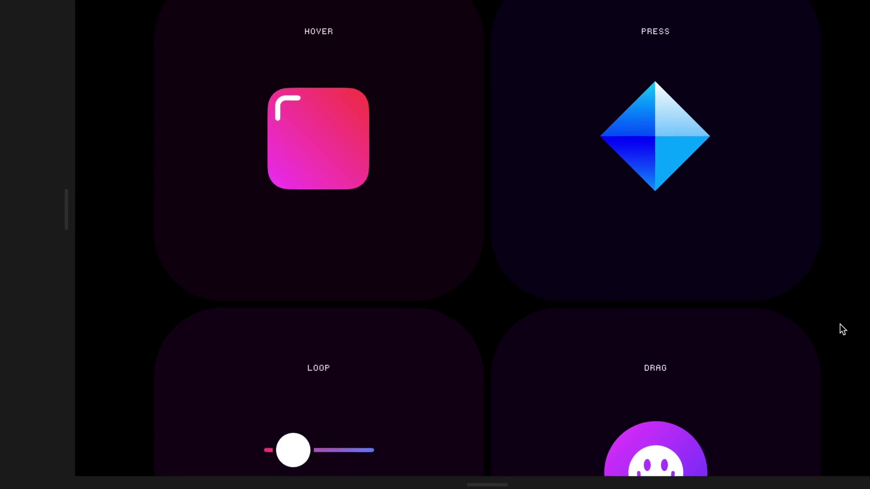
scroll(842, 330, "down", 5)
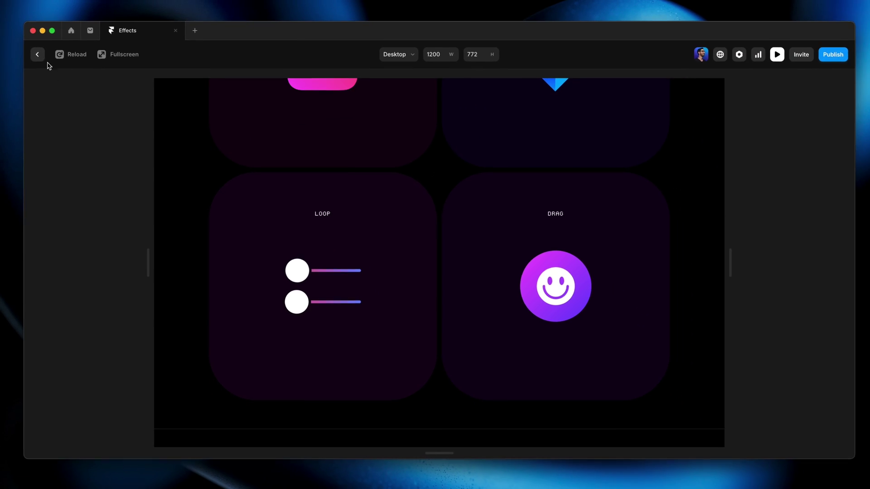
Set the top knob's Loop effect Delay to 0.5 seconds and preview the result.
left_click(37, 54)
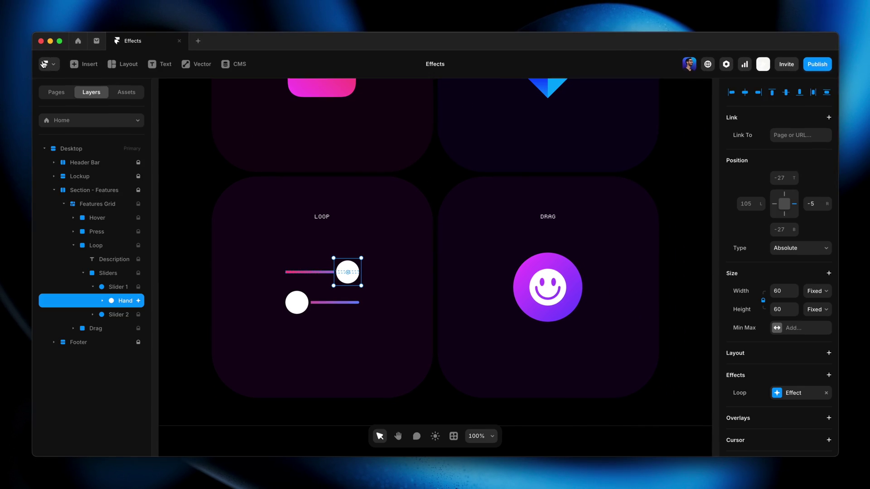
left_click(780, 393)
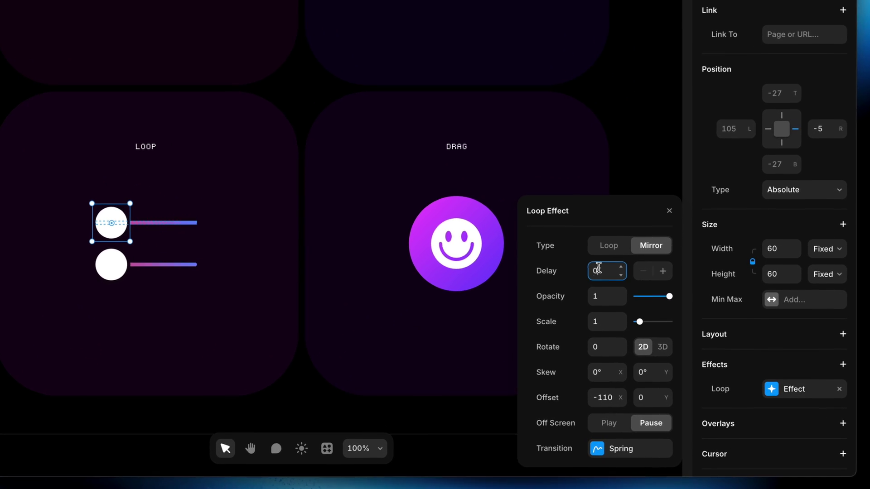
left_click(636, 294)
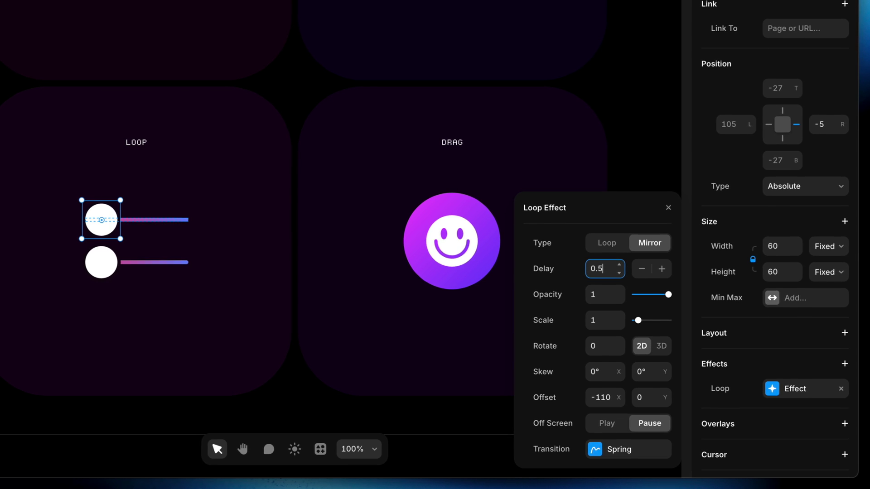
key("super+p")
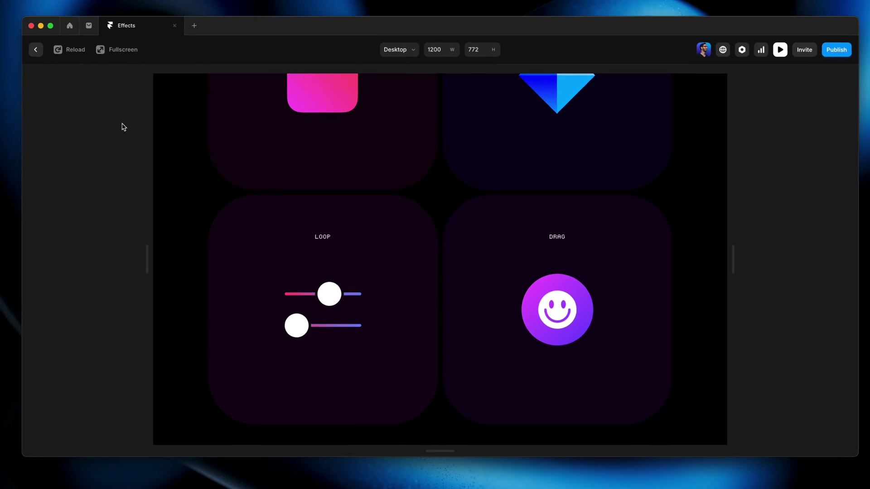
left_click(35, 49)
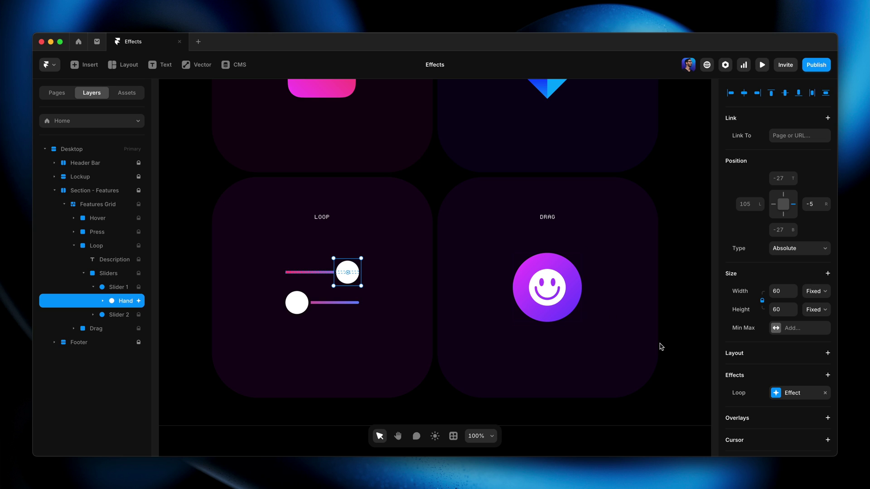
Copy the top knob's Loop effect and paste it into the lower slider knob's Effects.
left_click(776, 394)
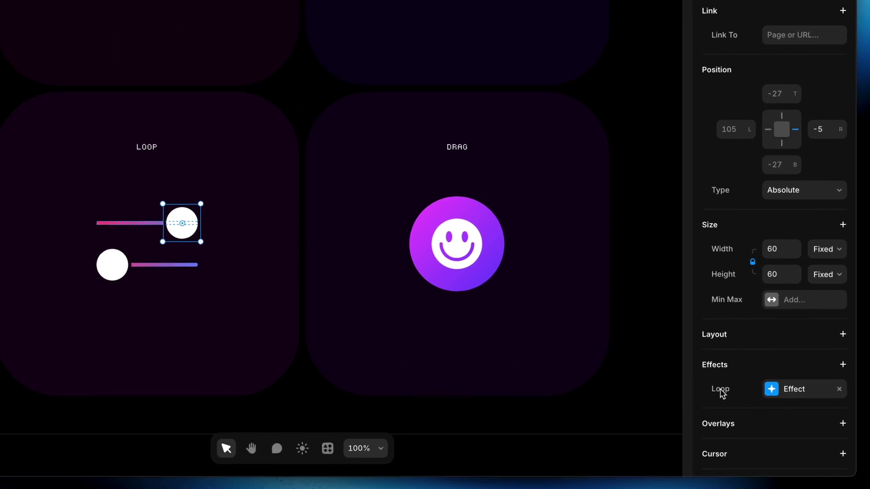
right_click(722, 390)
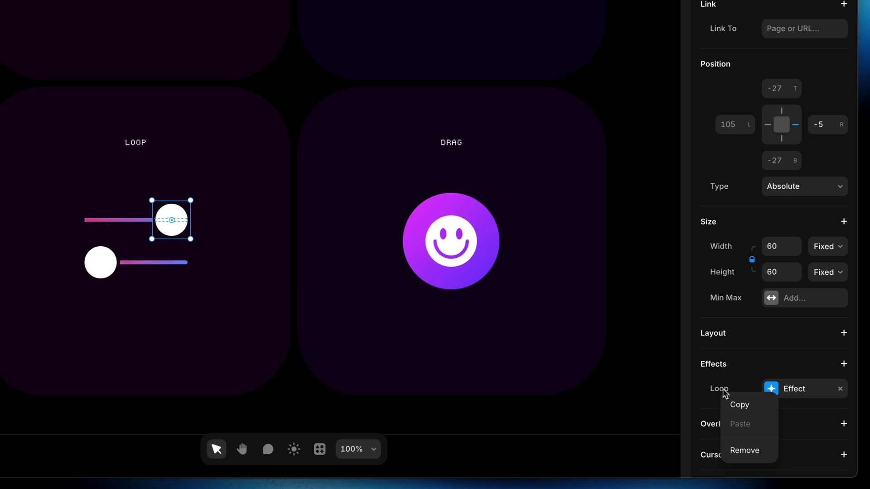
left_click(756, 409)
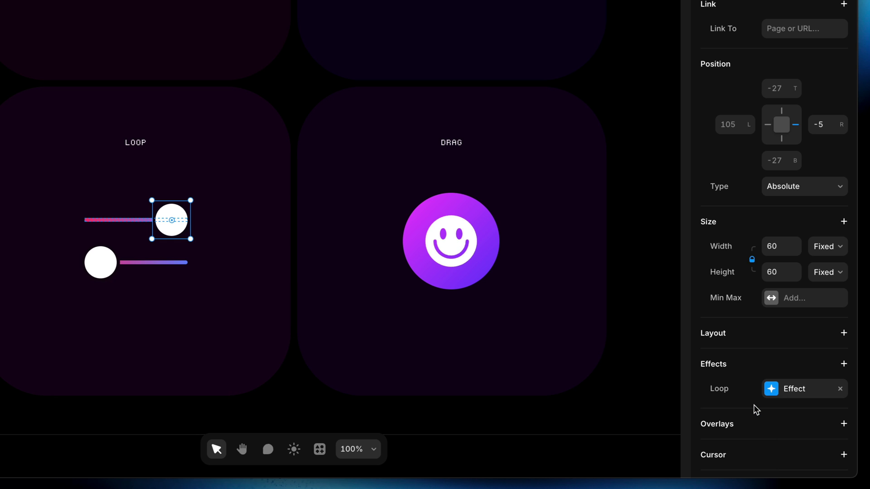
left_click(107, 269)
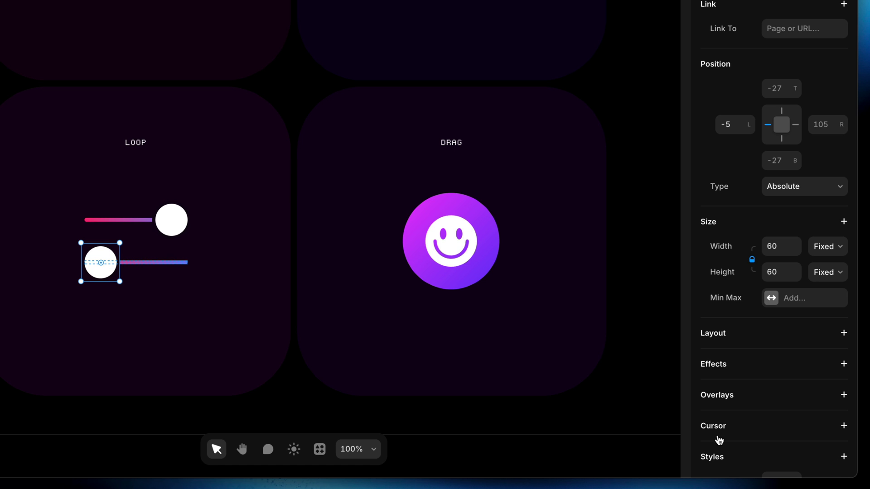
right_click(748, 368)
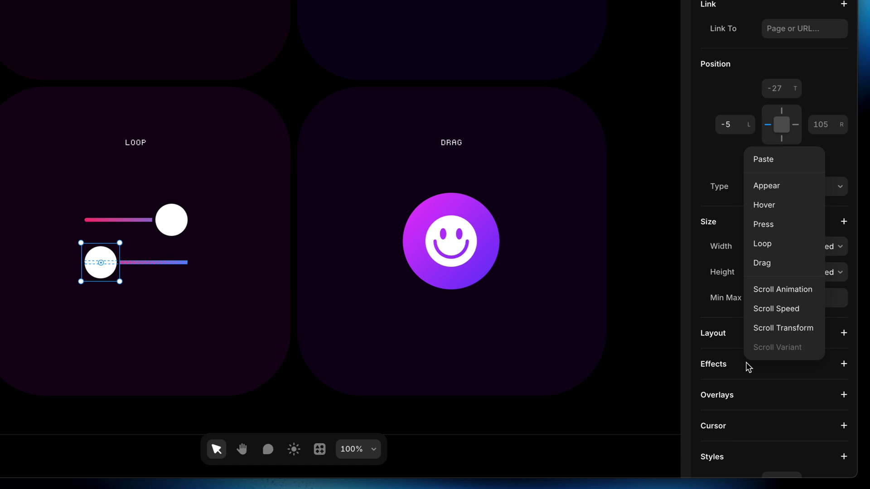
left_click(784, 159)
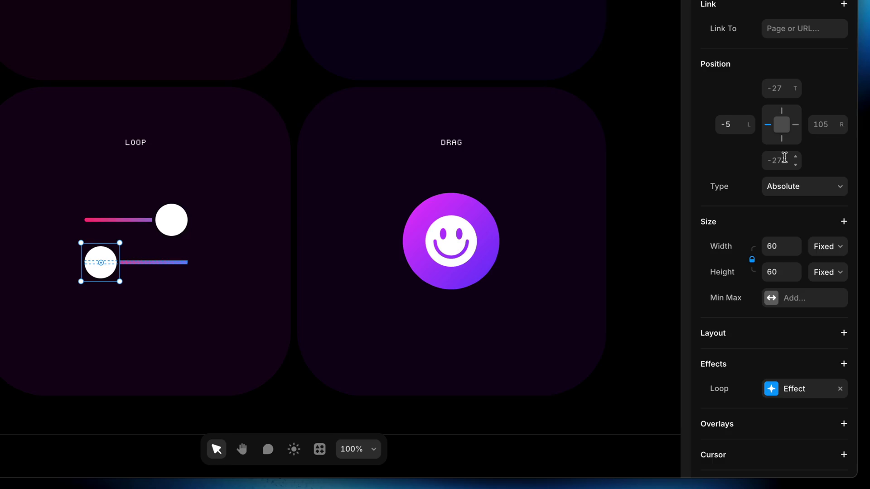
Change the lower knob's Loop Offset X from -110 to 110 so it moves the opposite way.
left_click(777, 392)
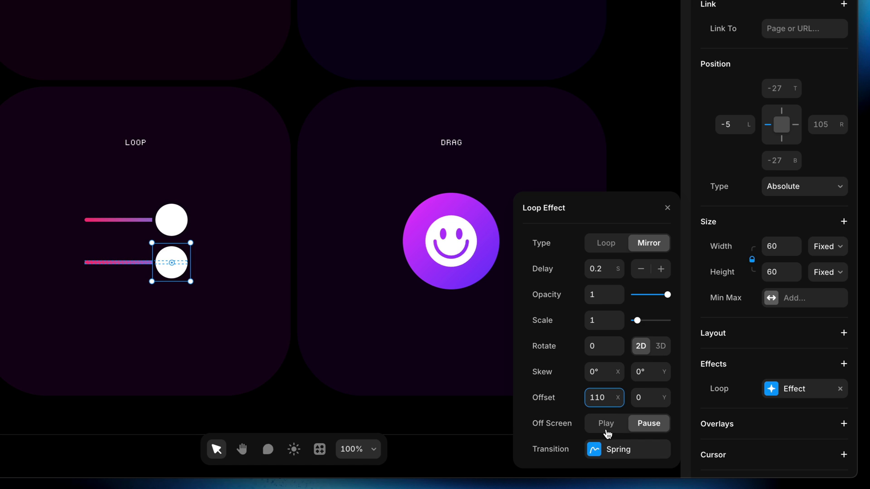
left_click(669, 209)
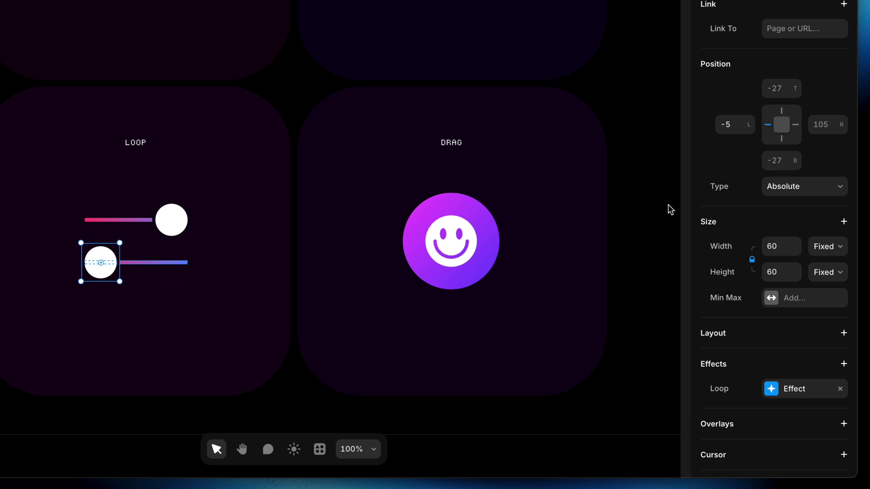
left_click(642, 207)
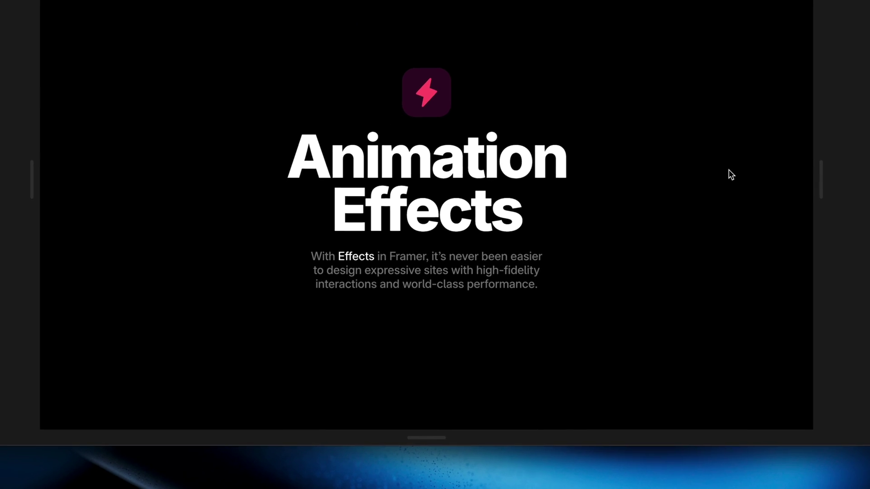
Scroll the preview down to the LOOP card to watch both knobs slide oppositely.
scroll(738, 172, "down", 5)
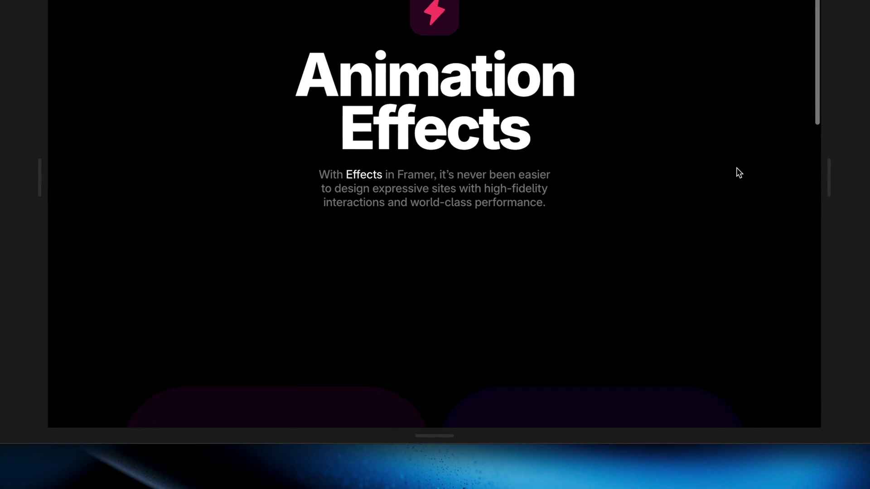
scroll(740, 173, "down", 5)
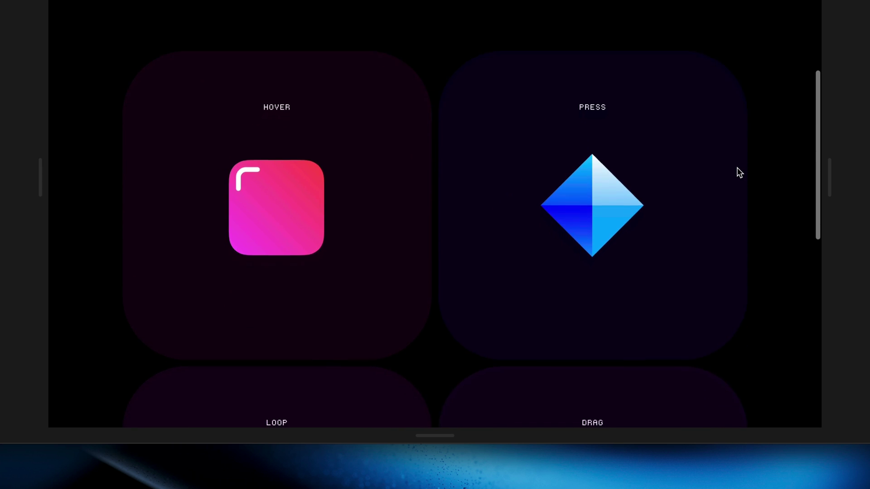
scroll(739, 173, "down", 3)
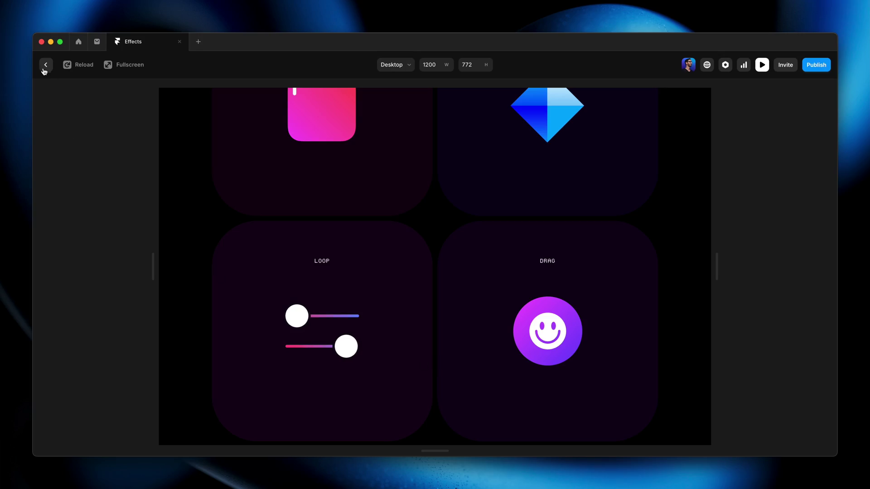
Set Off Screen to Play in the shared Loop effect of both Hand layers.
left_click(44, 66)
left_click(338, 272)
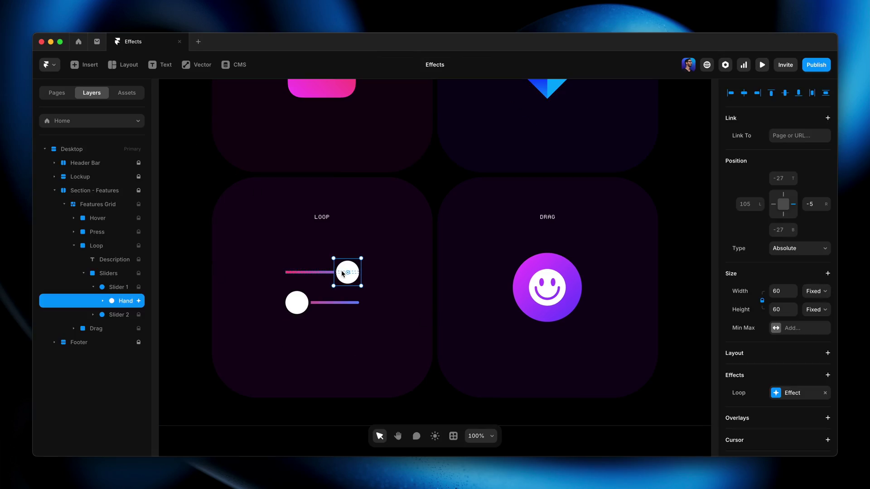
left_click(303, 305, "shift")
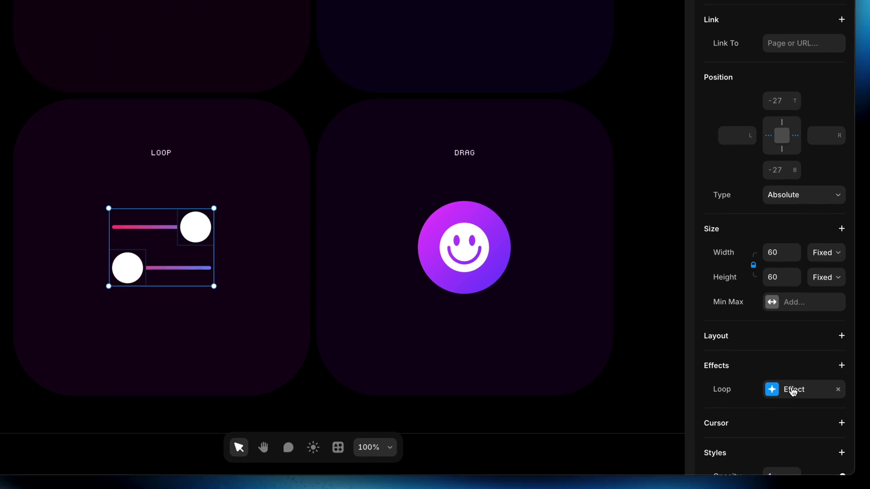
left_click(779, 397)
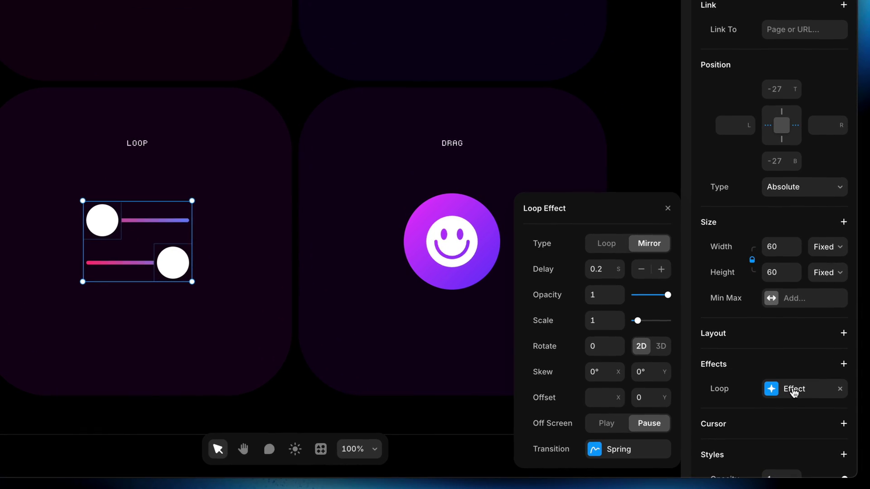
left_click(606, 424)
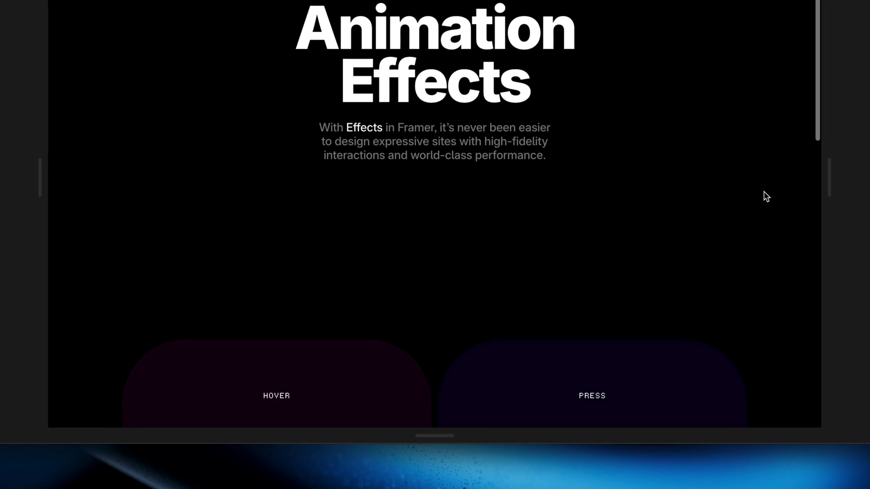
Scroll the preview down until the LOOP and DRAG cards are centred.
scroll(766, 196, "down", 10)
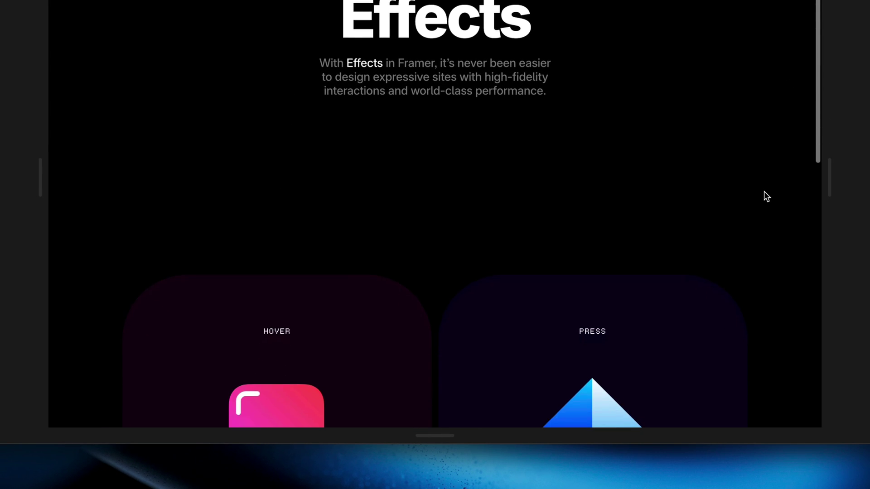
scroll(764, 191, "down", 2)
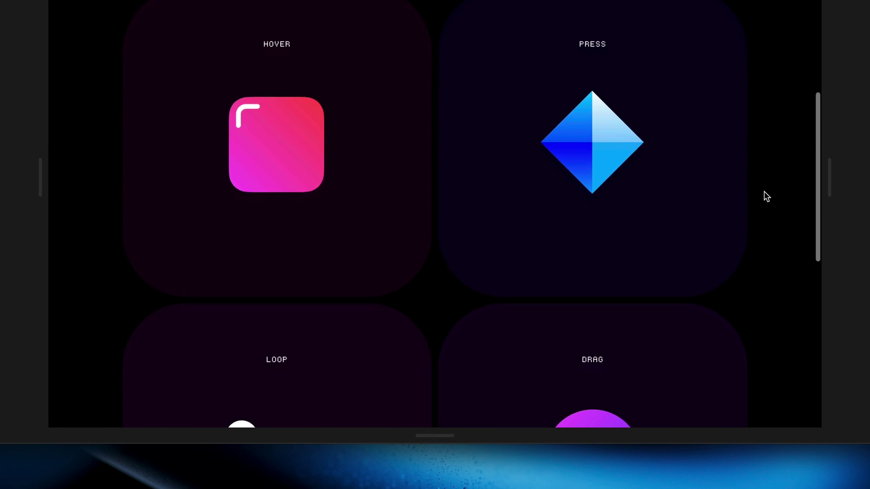
scroll(764, 192, "down", 5)
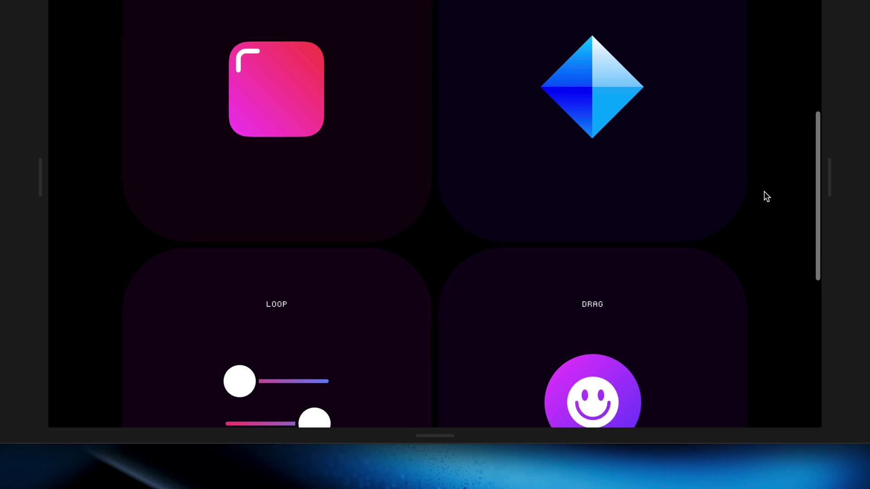